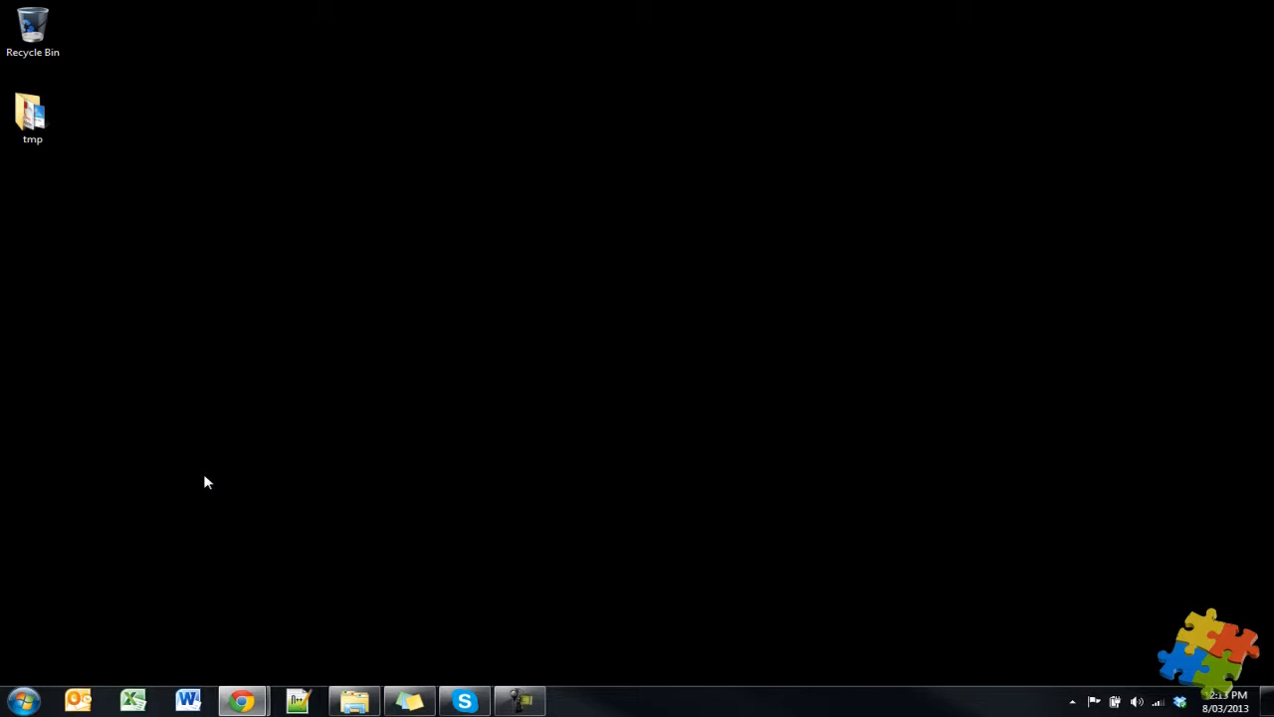
Open Devices and Printers and remove the Brother HL-3040CN series lstest printer from the computer.
left_click(24, 701)
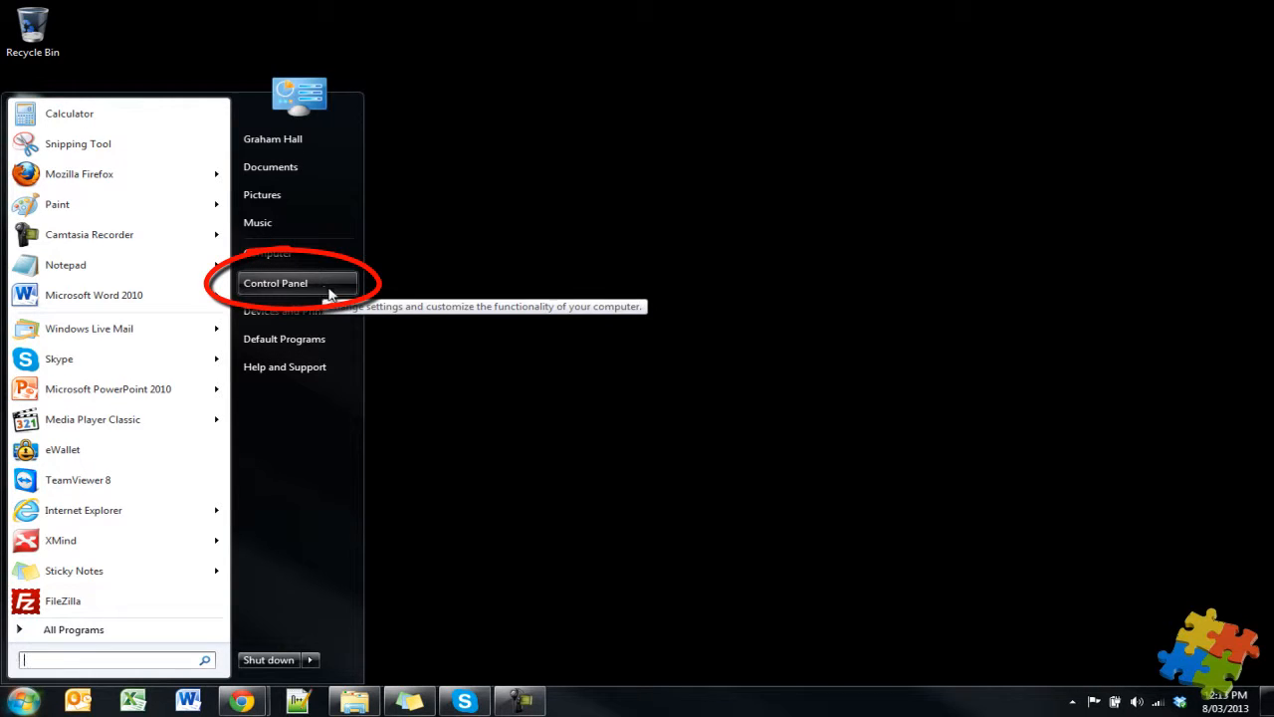
left_click(334, 311)
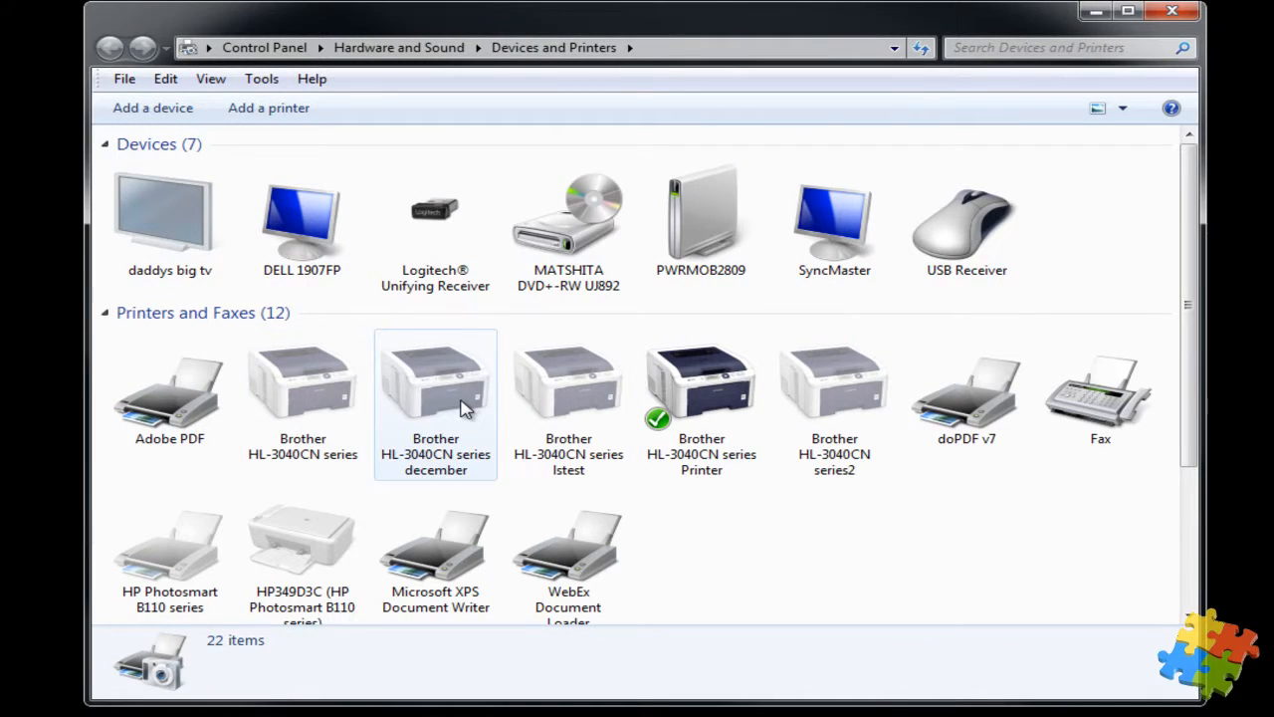
mouse_move(545, 399)
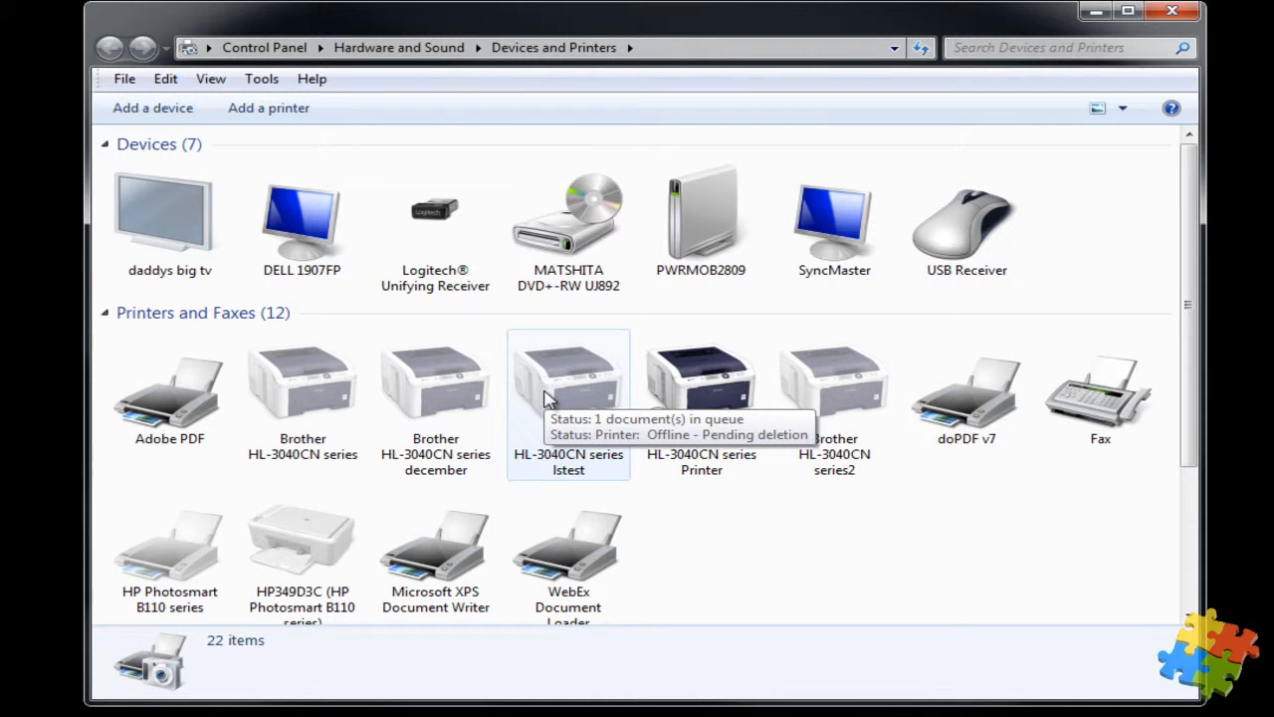
left_click(550, 396)
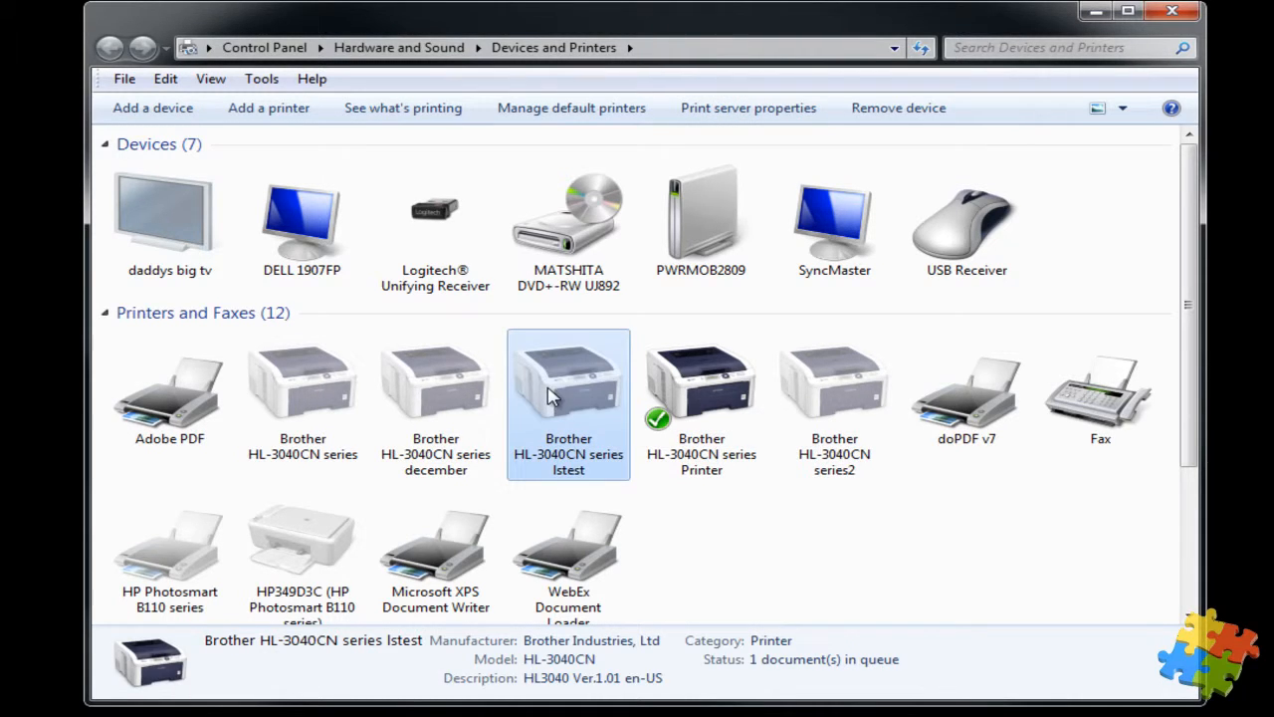
left_click(893, 106)
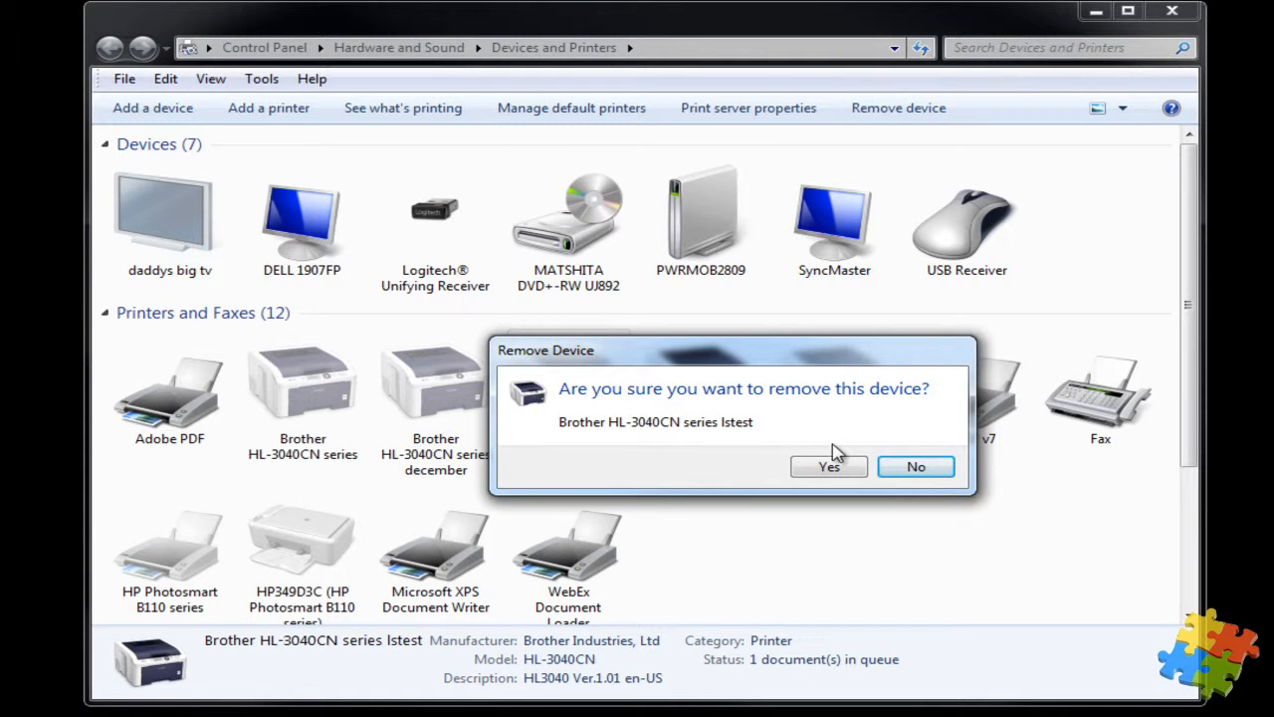
left_click(830, 464)
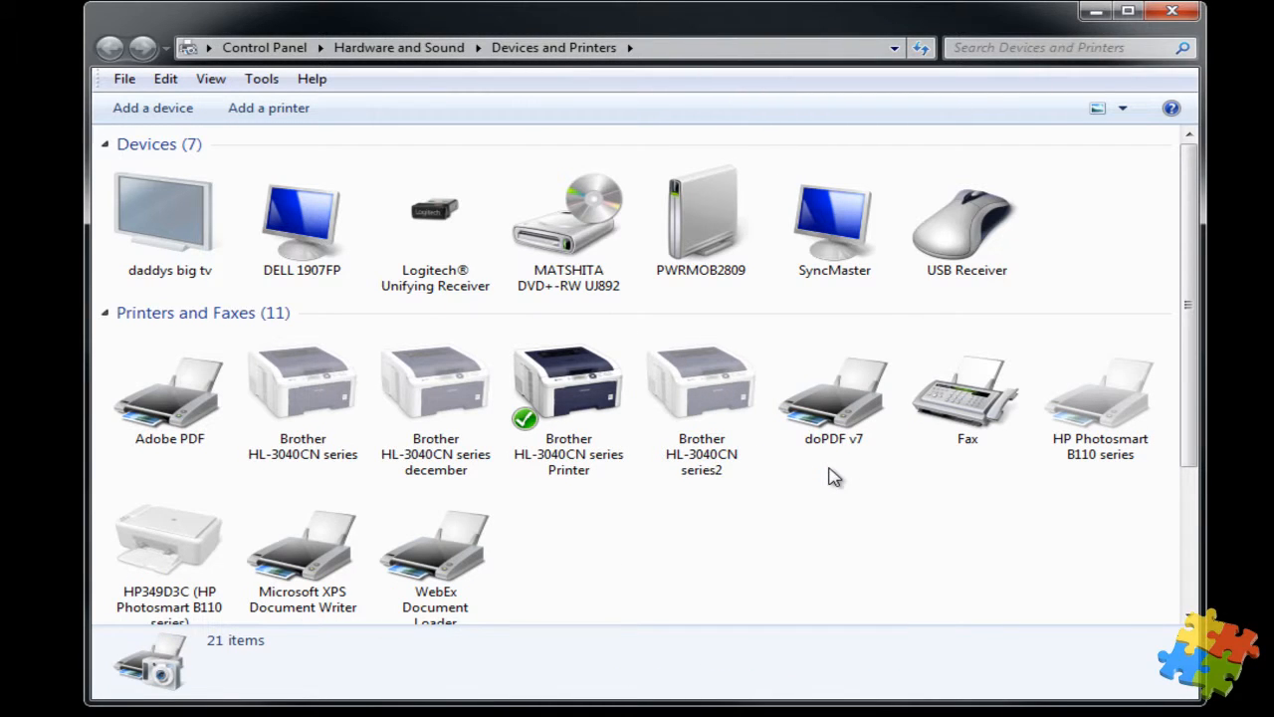
Set doPDF v7 as the default printer.
mouse_move(736, 408)
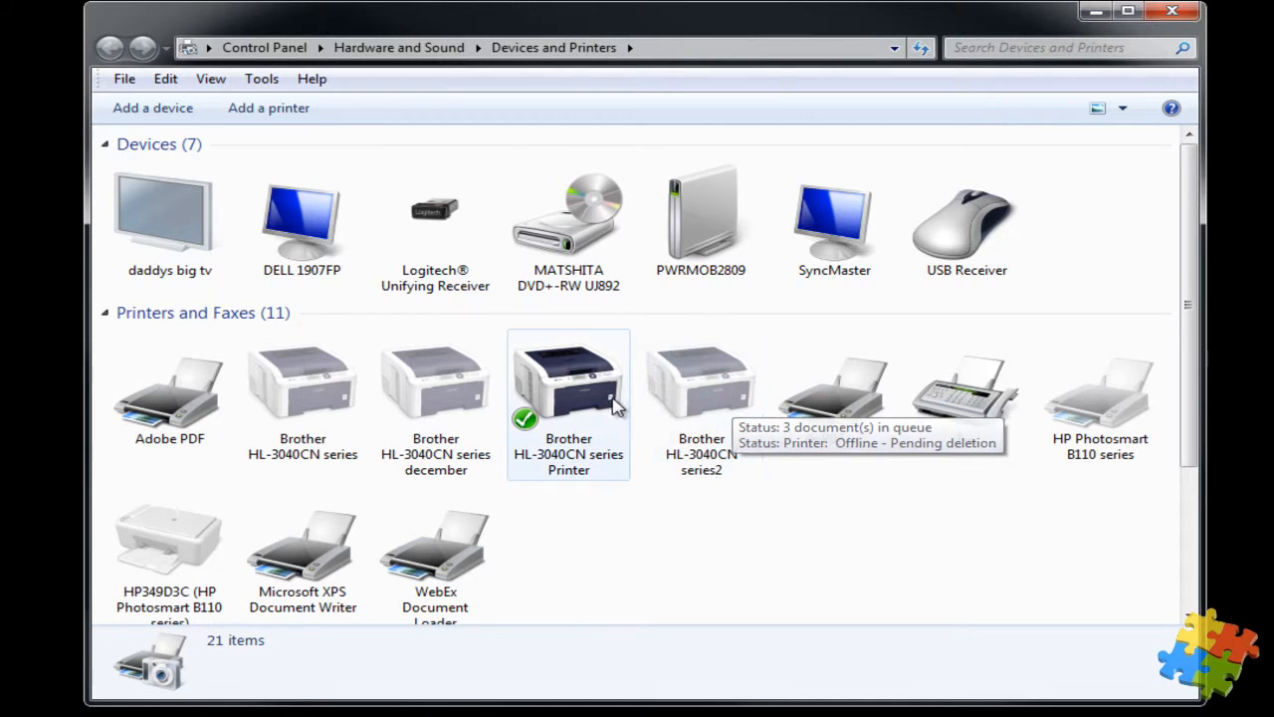
mouse_move(590, 398)
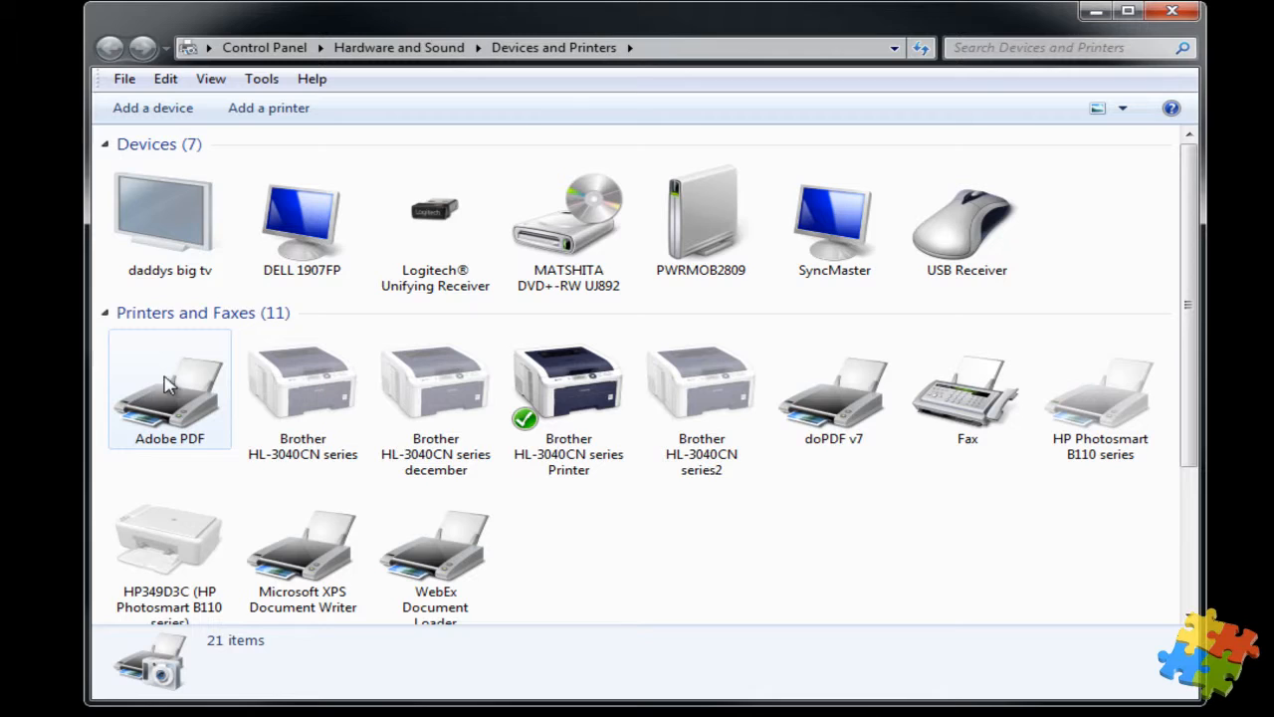
mouse_move(879, 388)
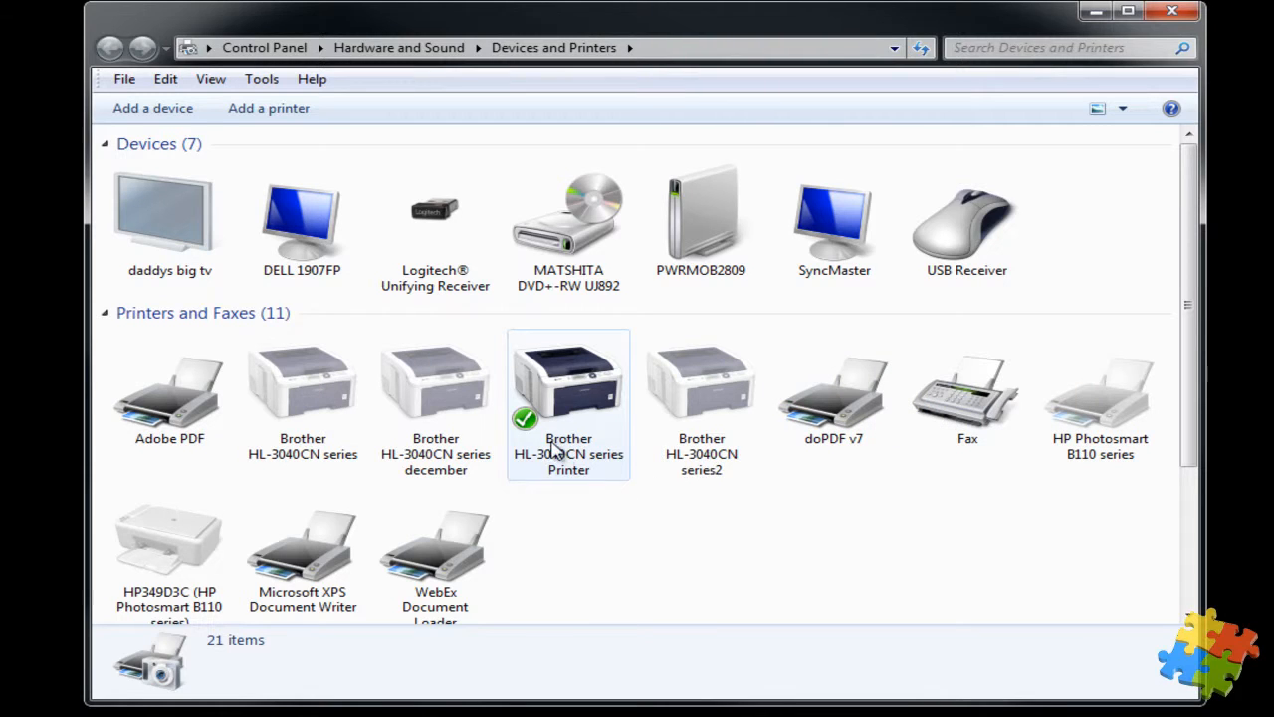
mouse_move(542, 436)
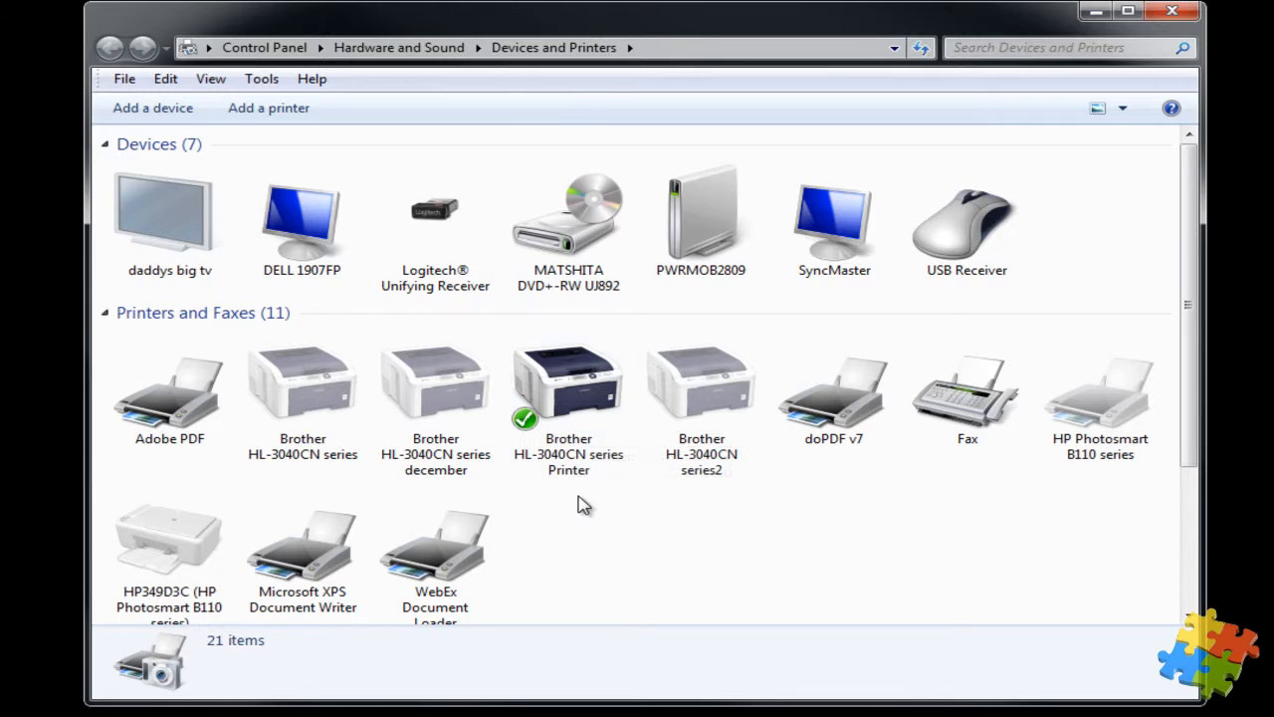
mouse_move(610, 442)
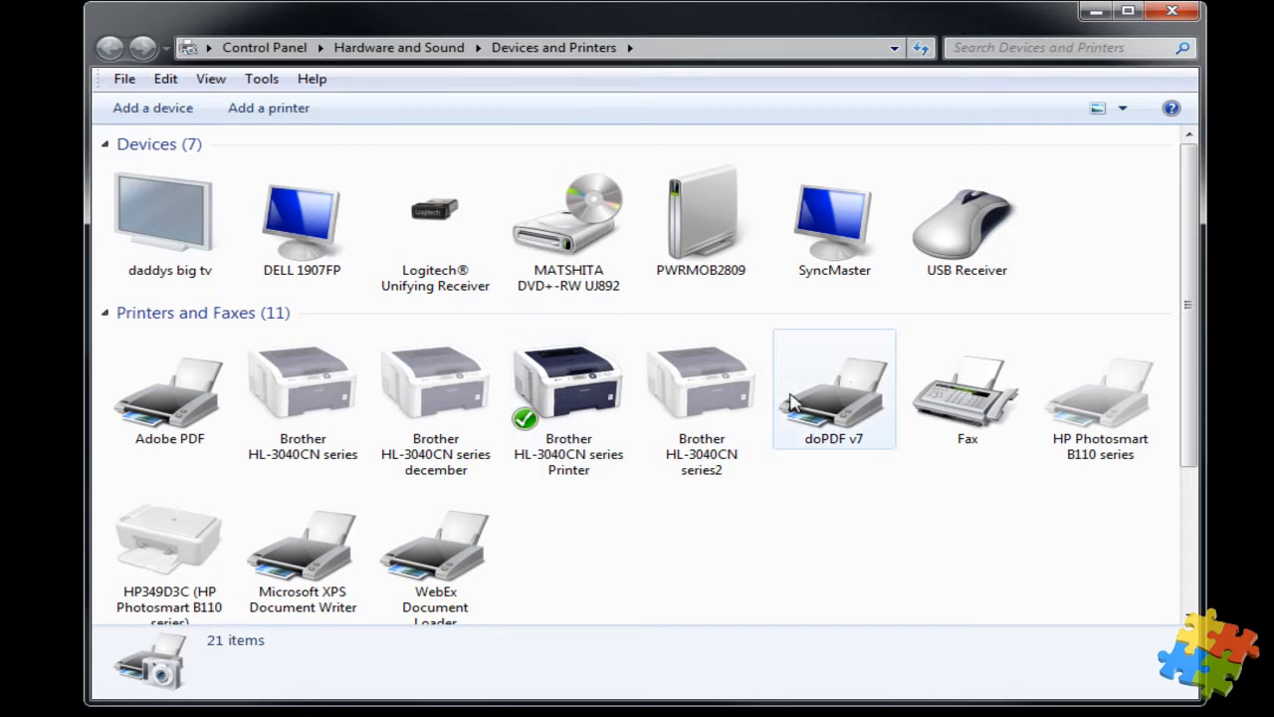
right_click(845, 396)
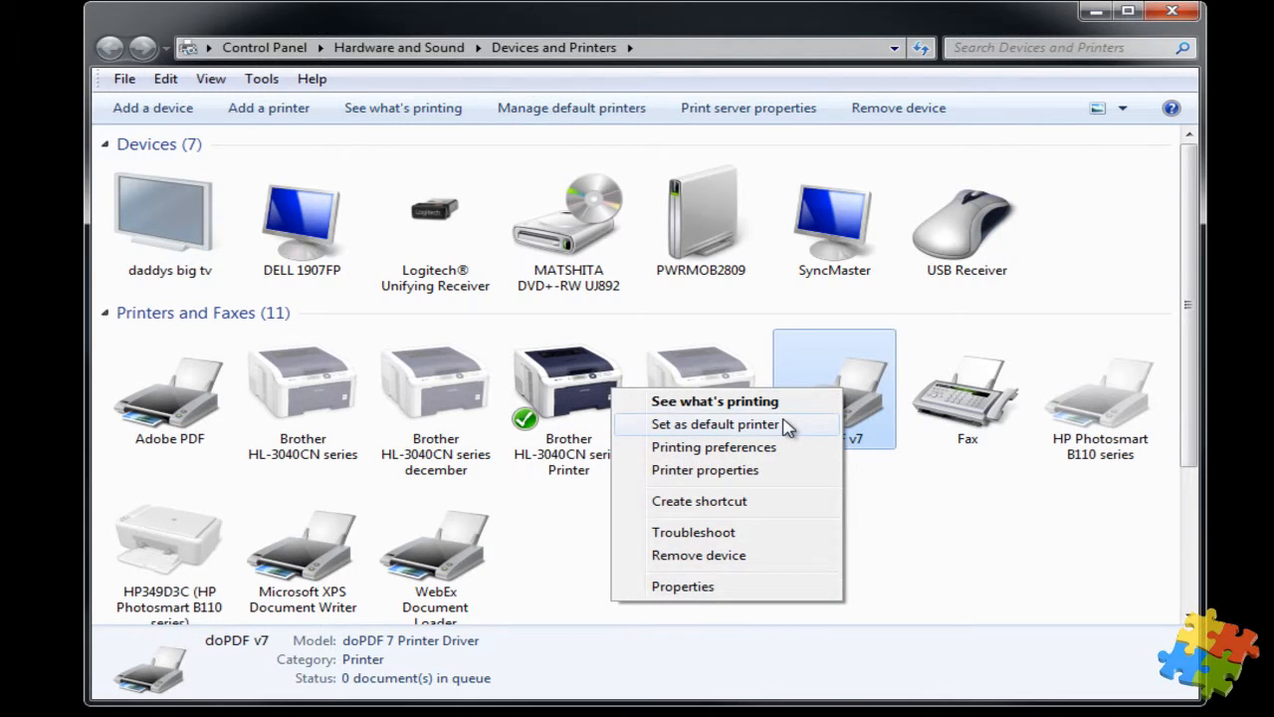
left_click(784, 425)
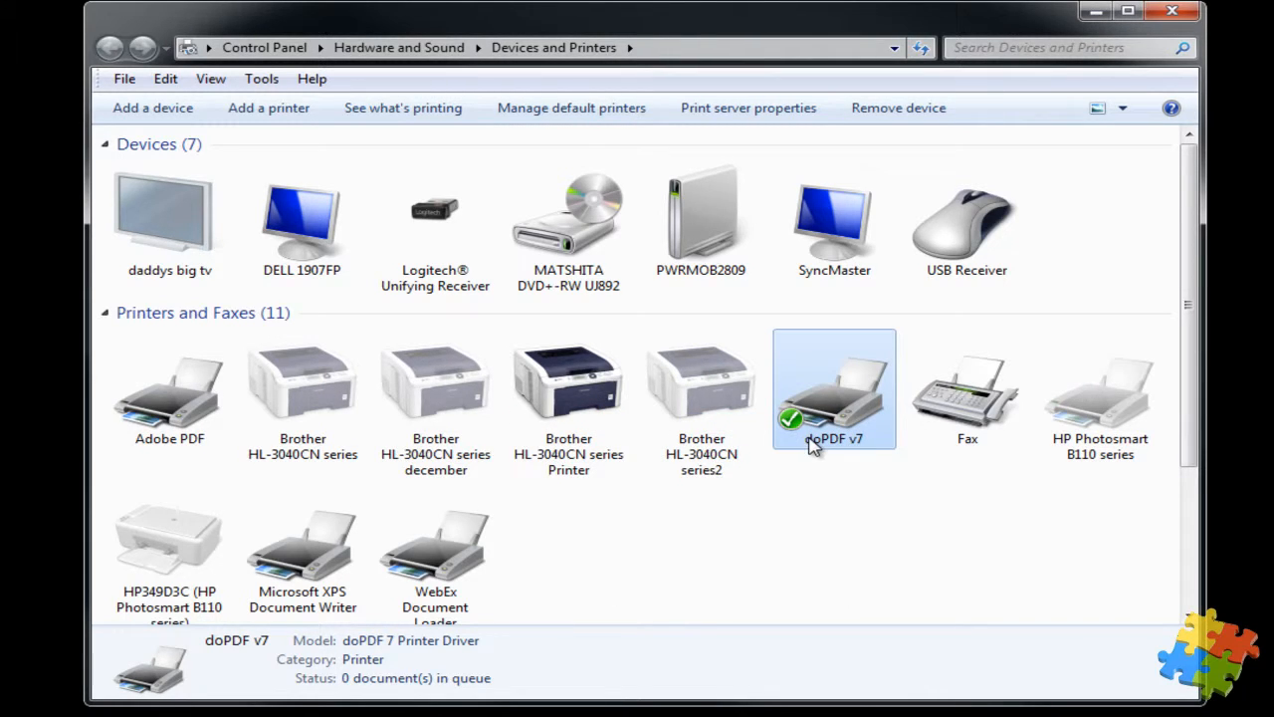
Set the Brother HL-3040CN series Printer as the default printer and look at its print queue.
right_click(609, 403)
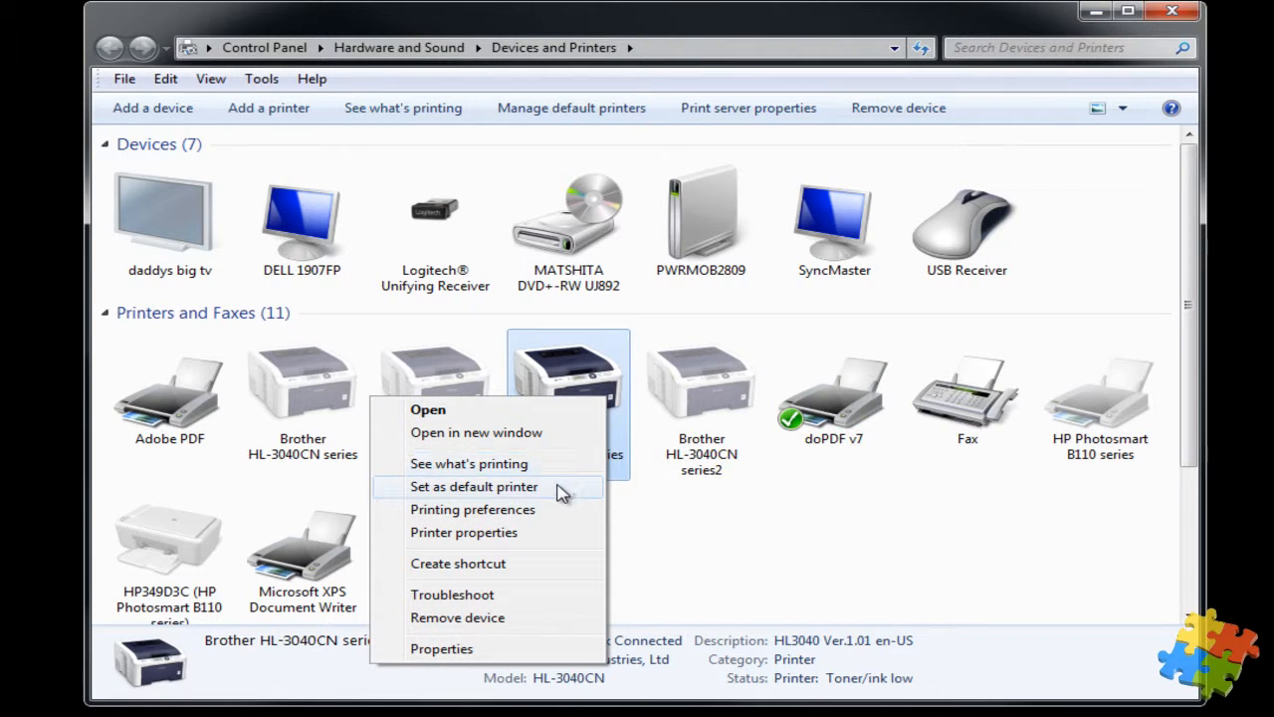
left_click(558, 487)
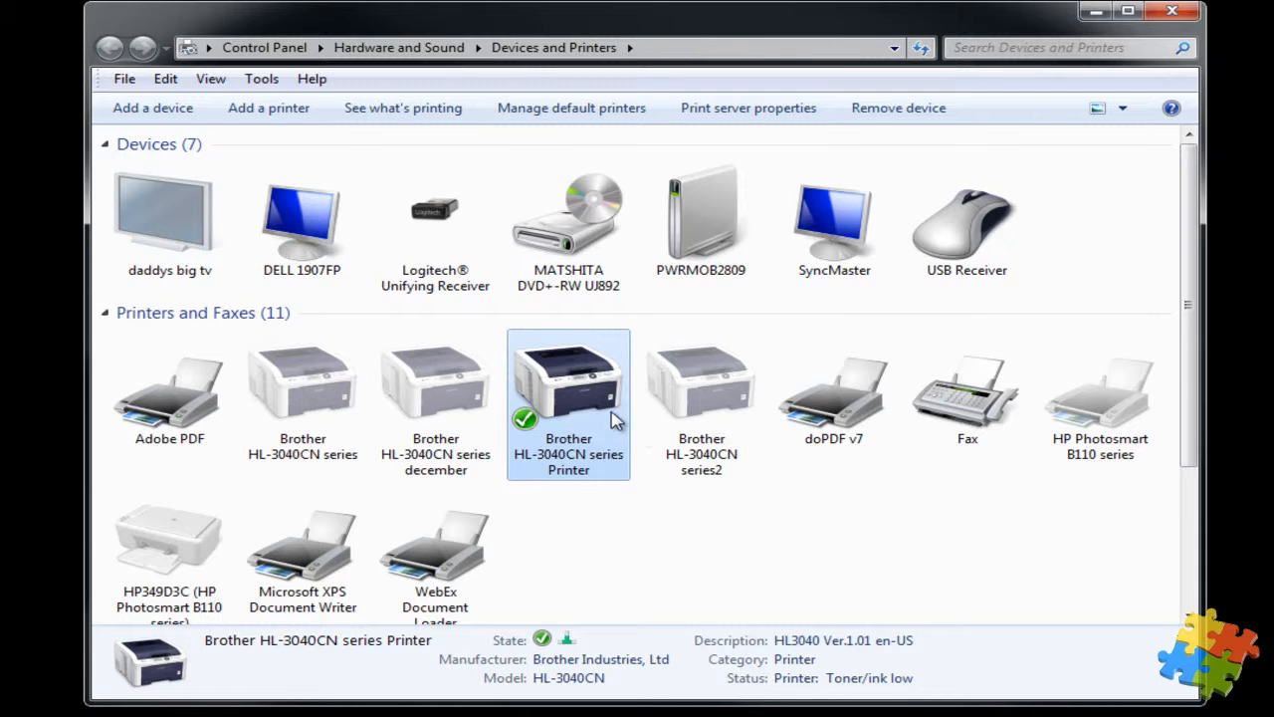
left_click(451, 112)
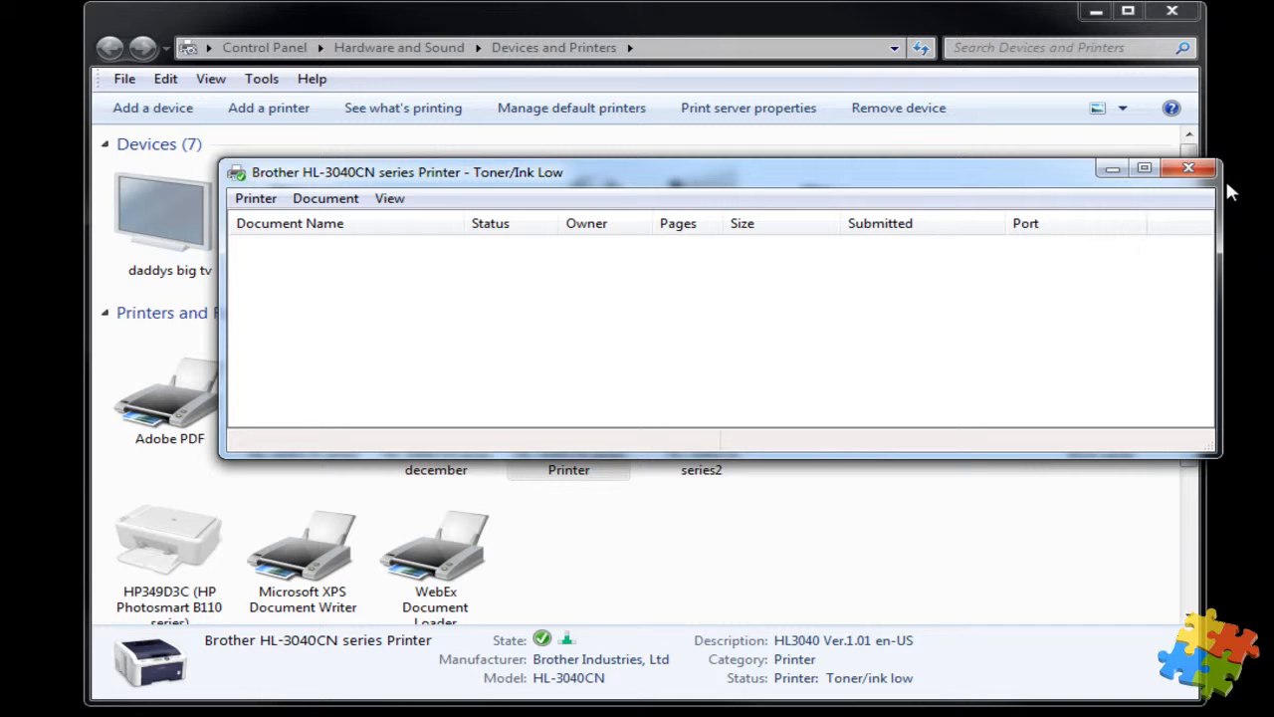
left_click(1190, 170)
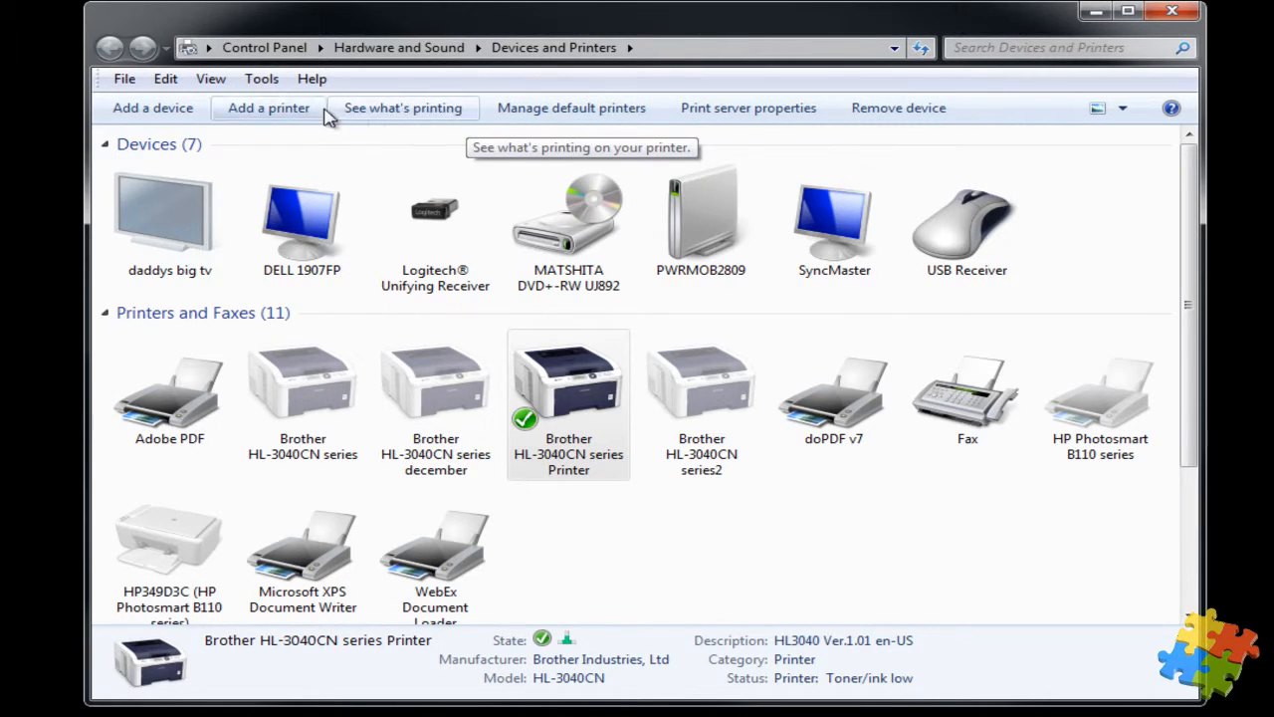
Start adding the network printer HL-3040CN series (Brother), using the driver that is currently installed.
left_click(286, 118)
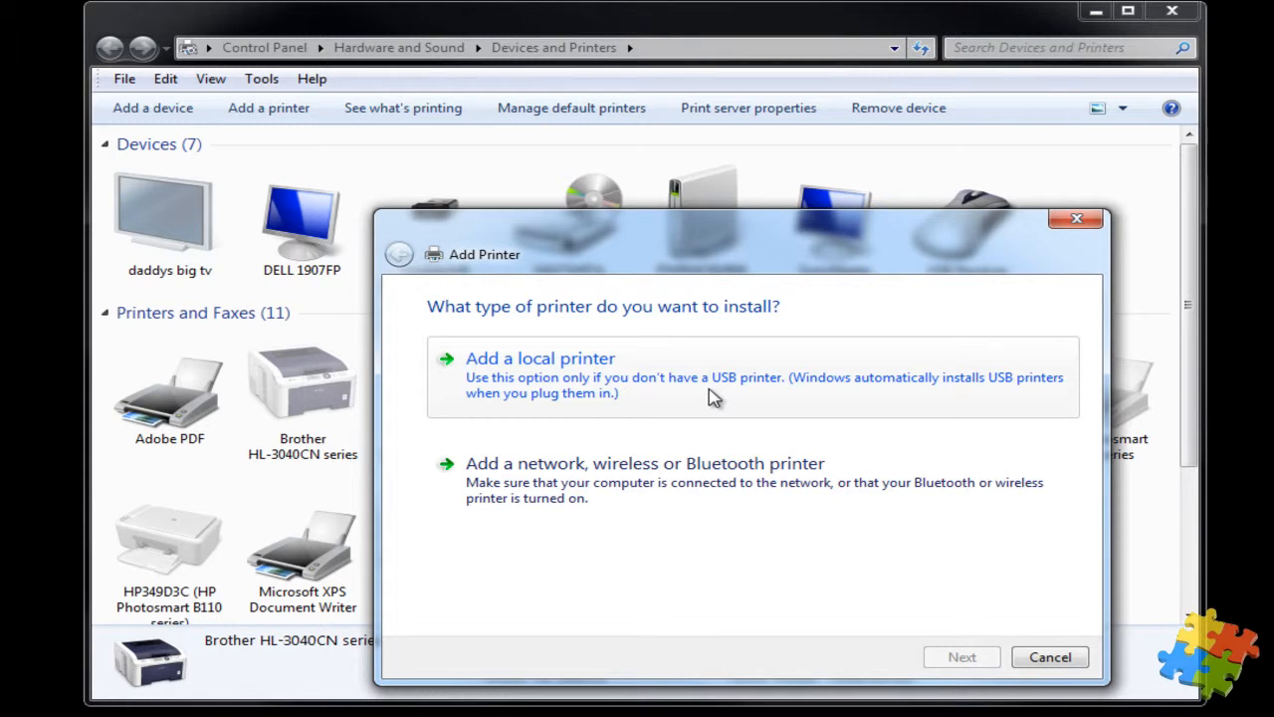
left_click(717, 477)
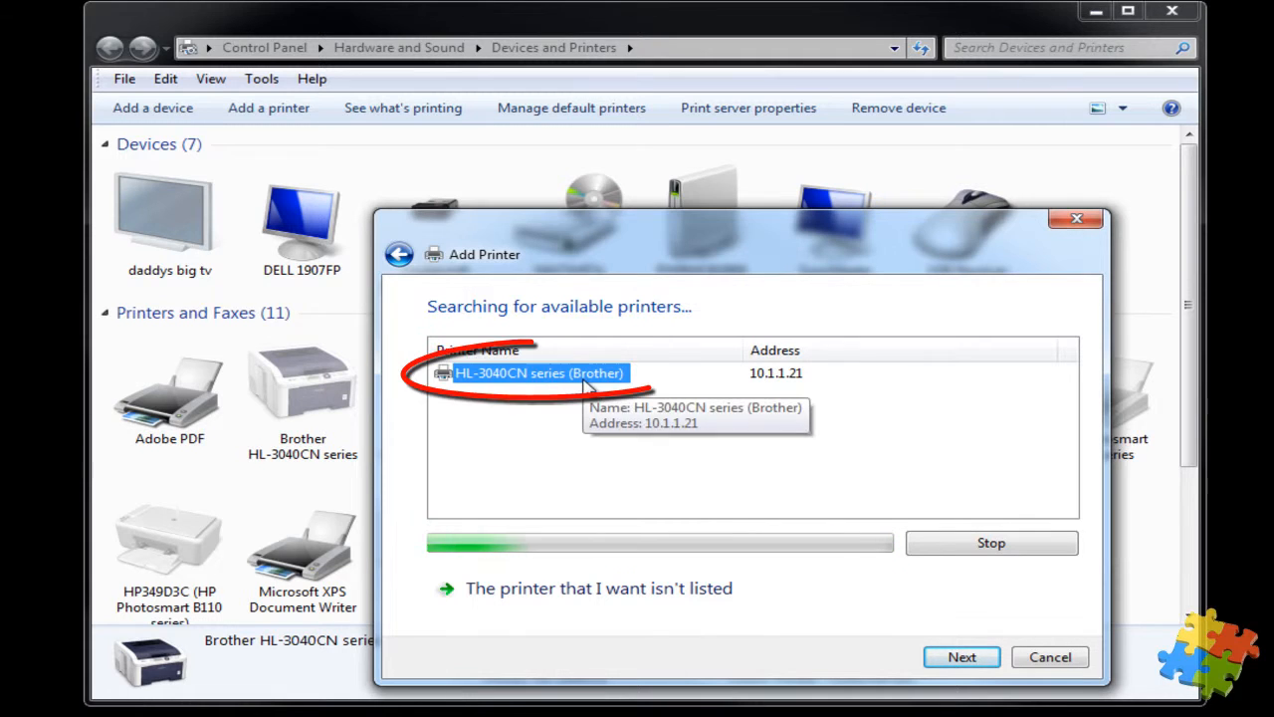
left_click(979, 661)
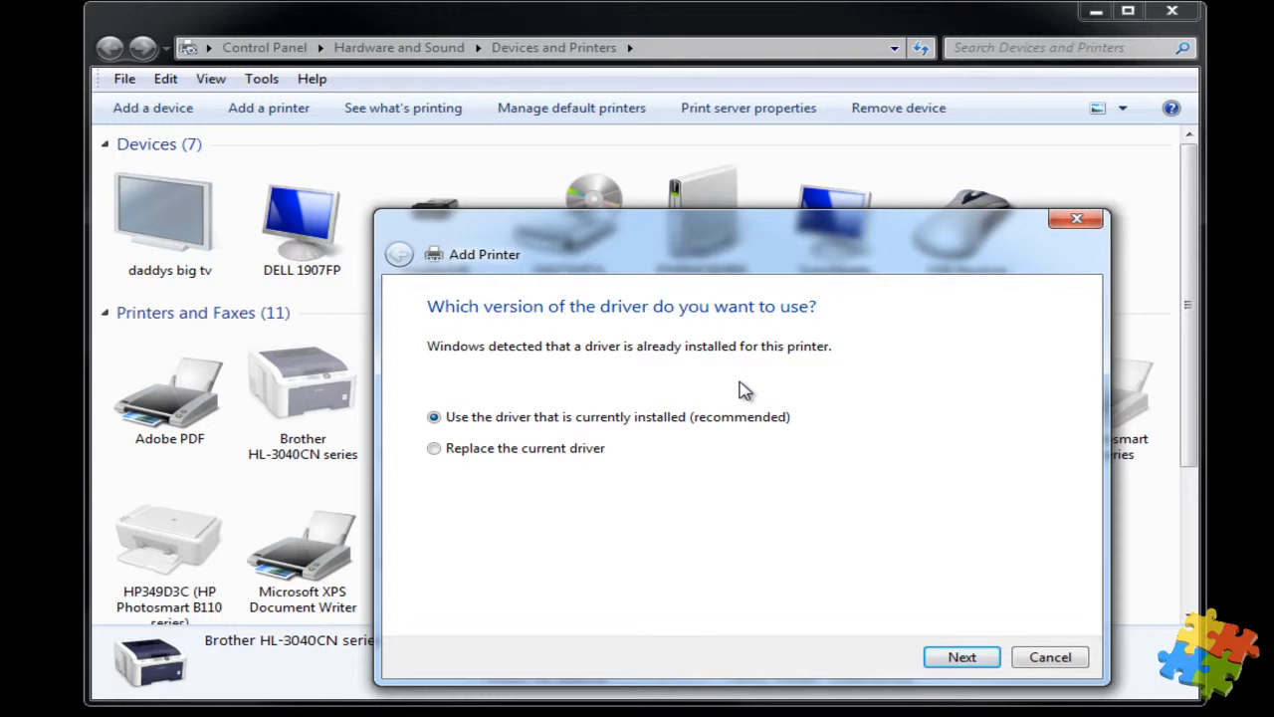
left_click(962, 659)
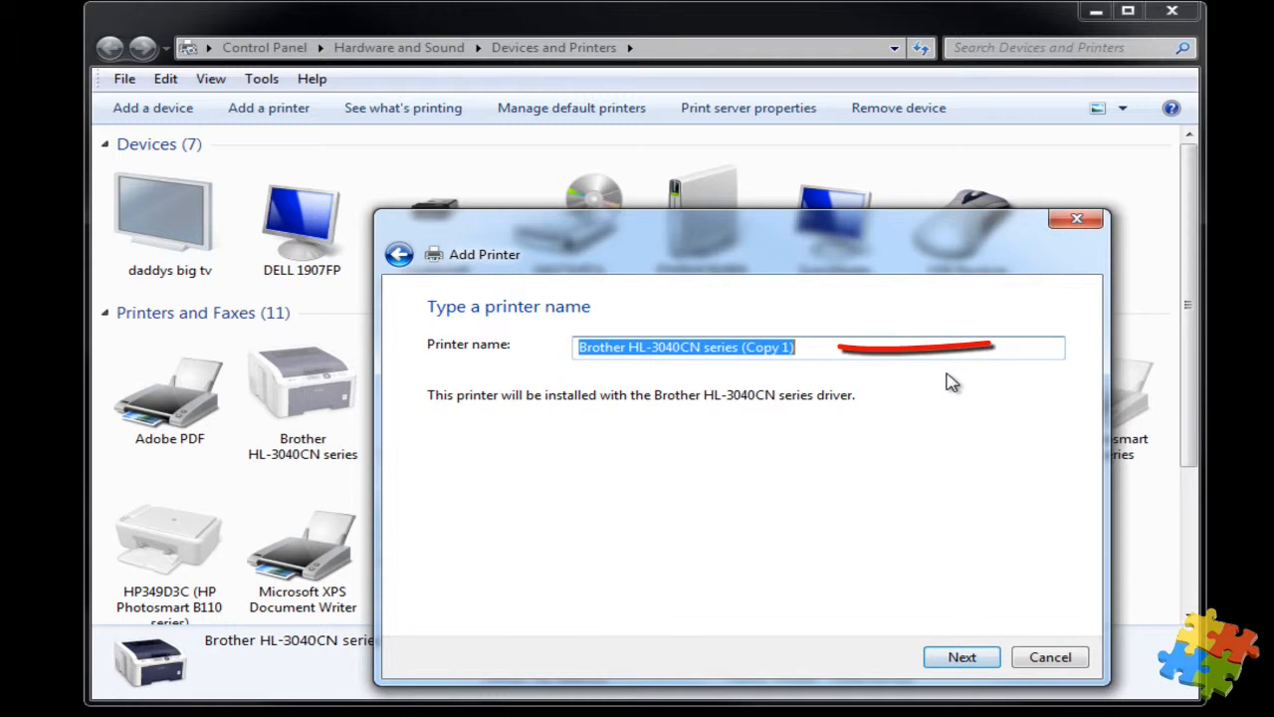
Name the new printer Training Printer.
type("Tra")
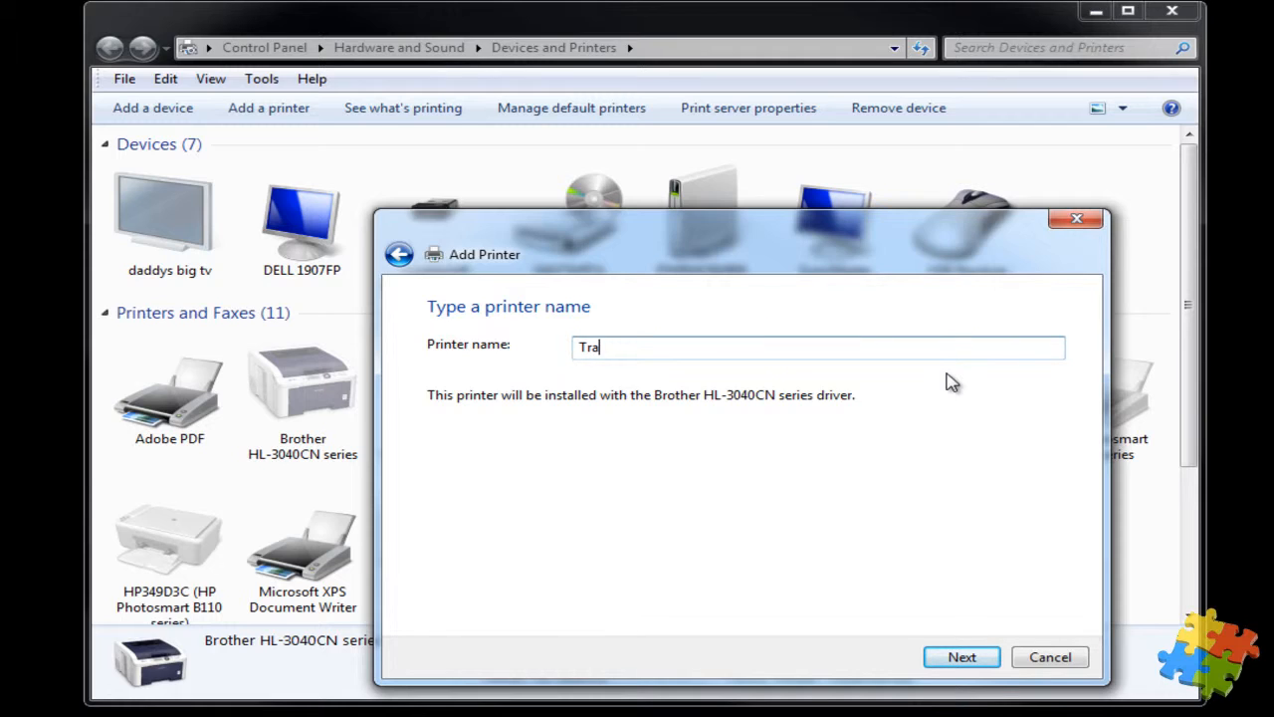
type("ining Prin")
type("ter")
left_click(984, 661)
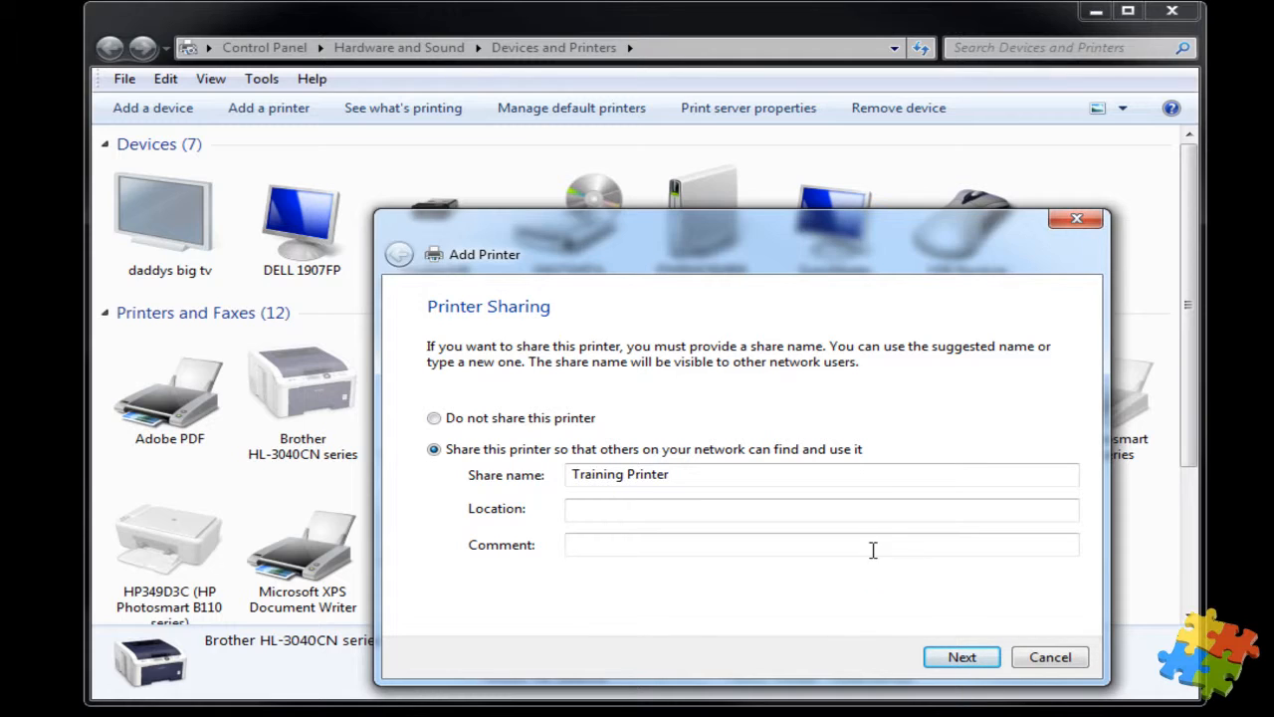
Keep the new printer shared on the network as Training Printer and finish adding it without making it the default.
left_click(822, 509)
left_click(961, 659)
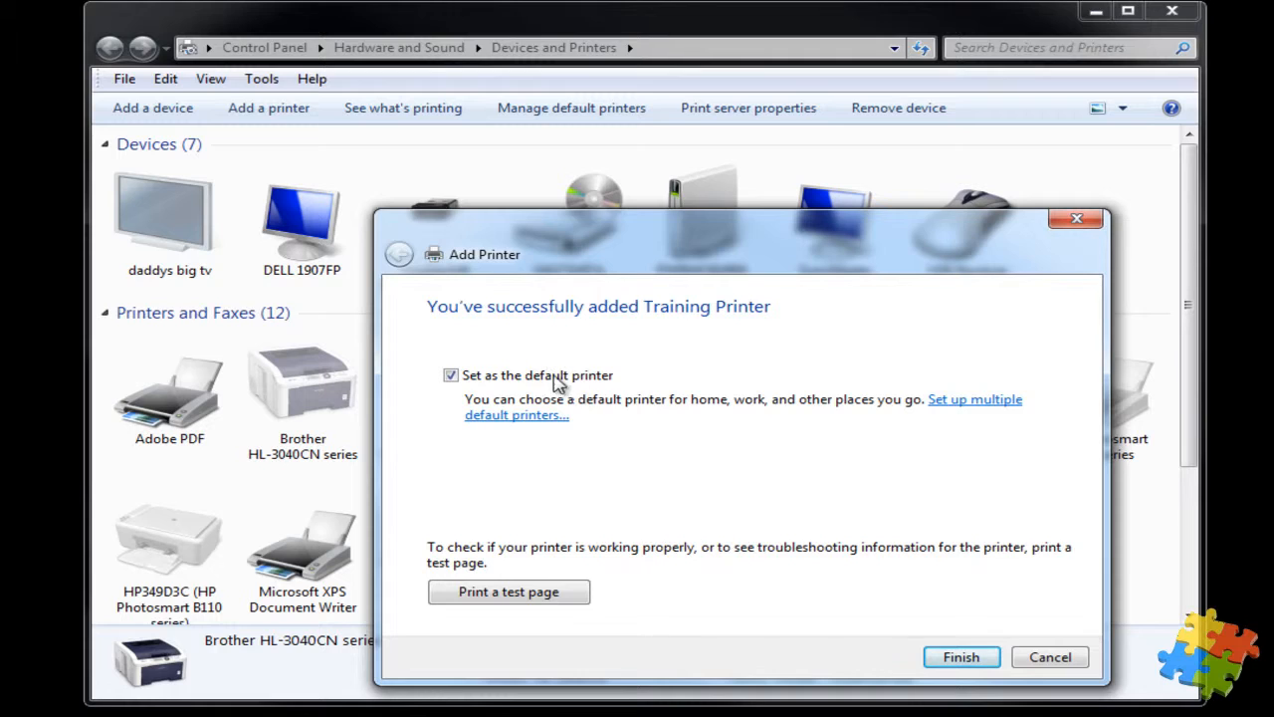
left_click(451, 376)
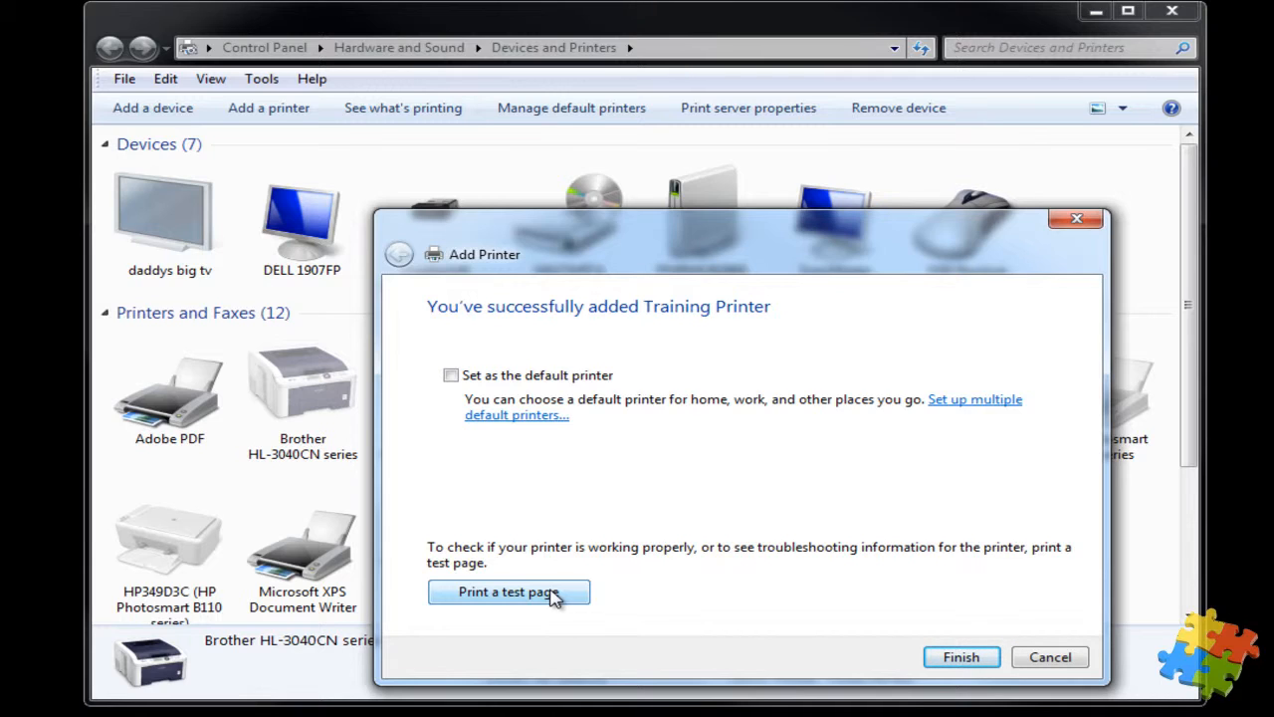
left_click(961, 659)
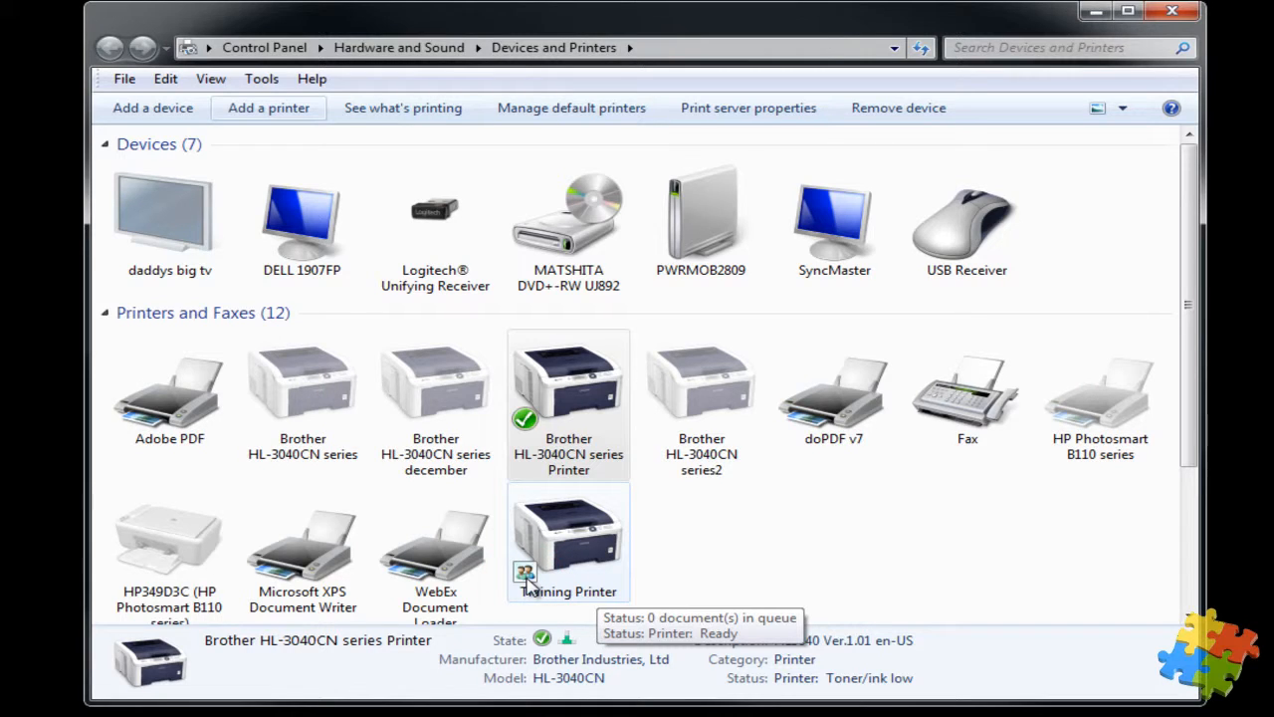
Look at the commands available for Training Printer, such as its printing preferences and printer properties.
left_click(580, 538)
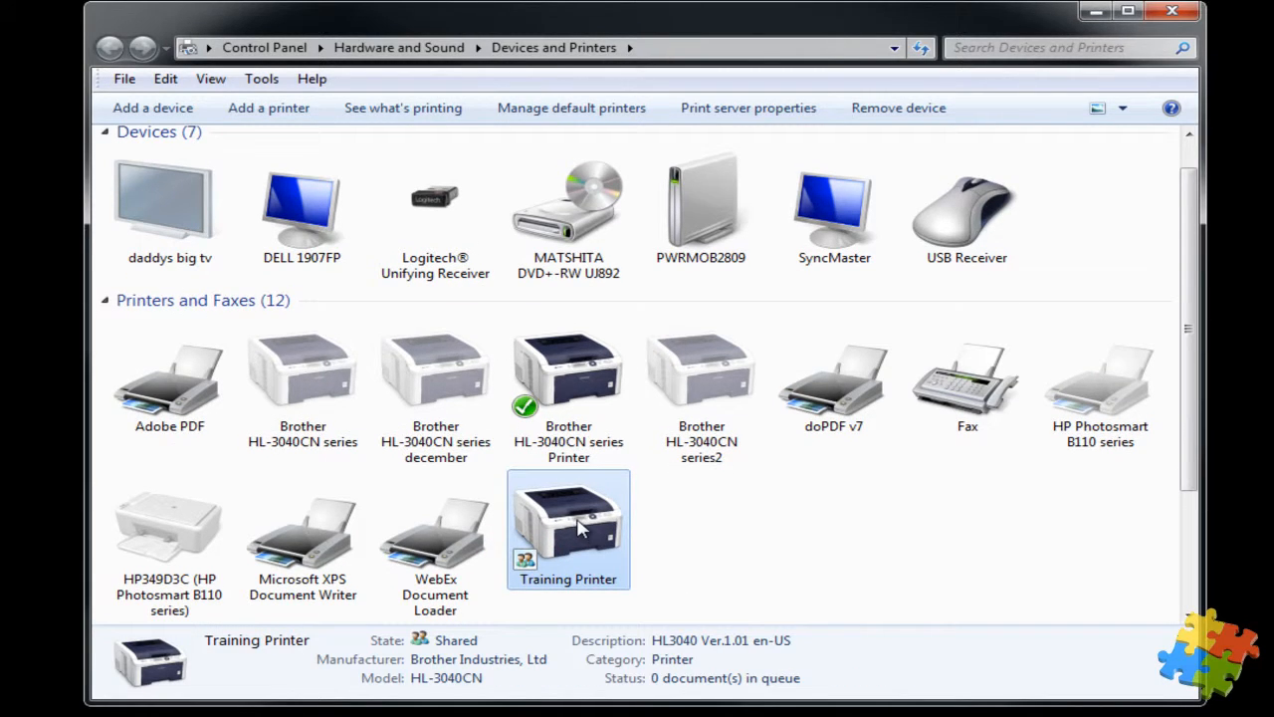
right_click(581, 532)
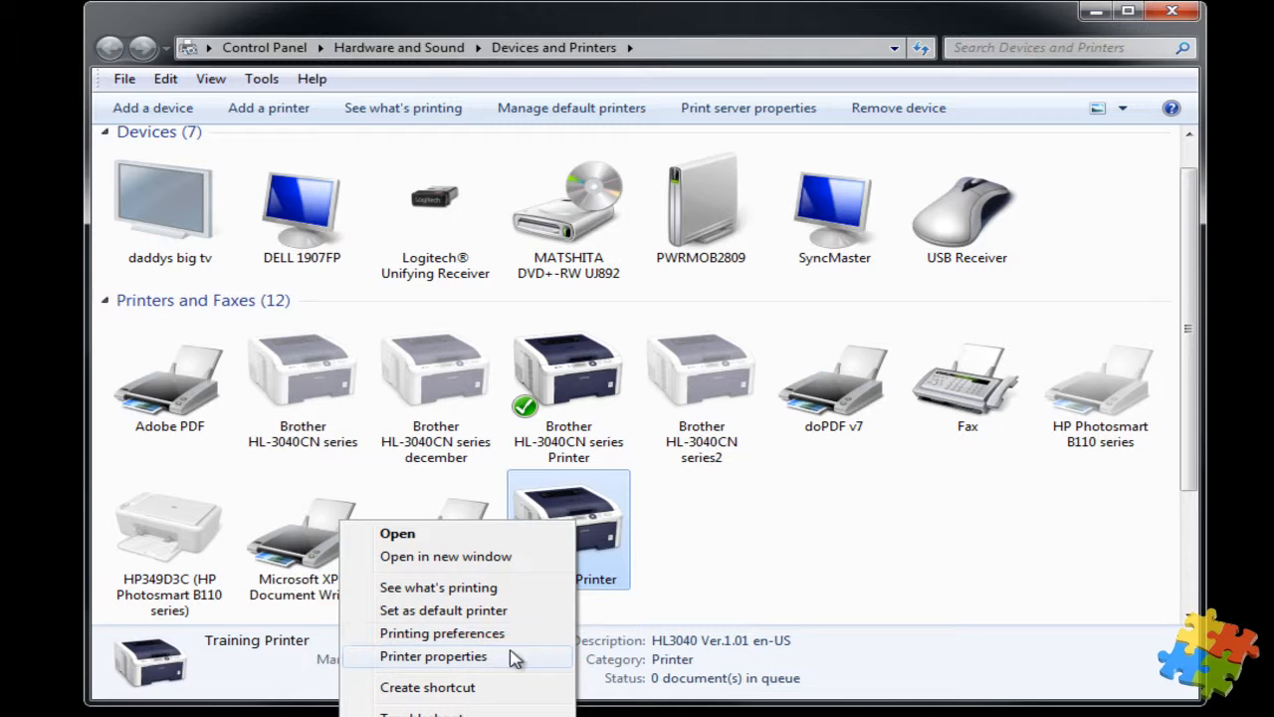
left_click(847, 543)
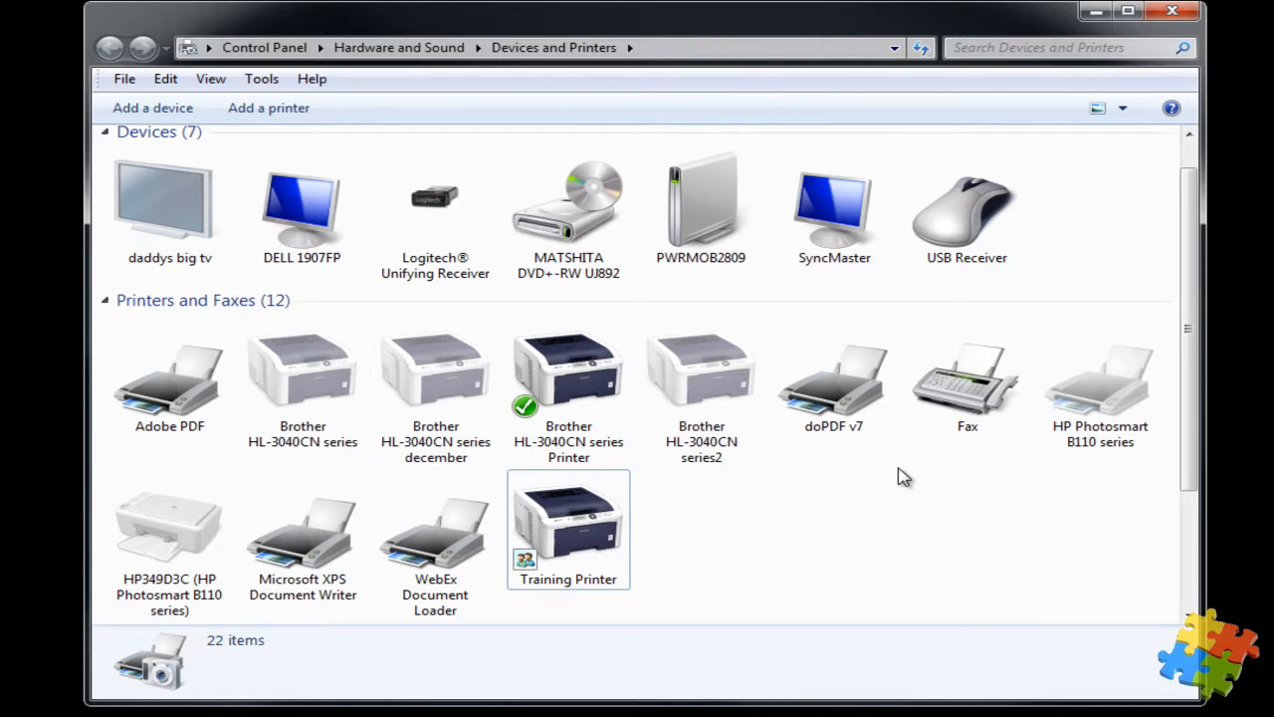
left_click(556, 513)
right_click(555, 519)
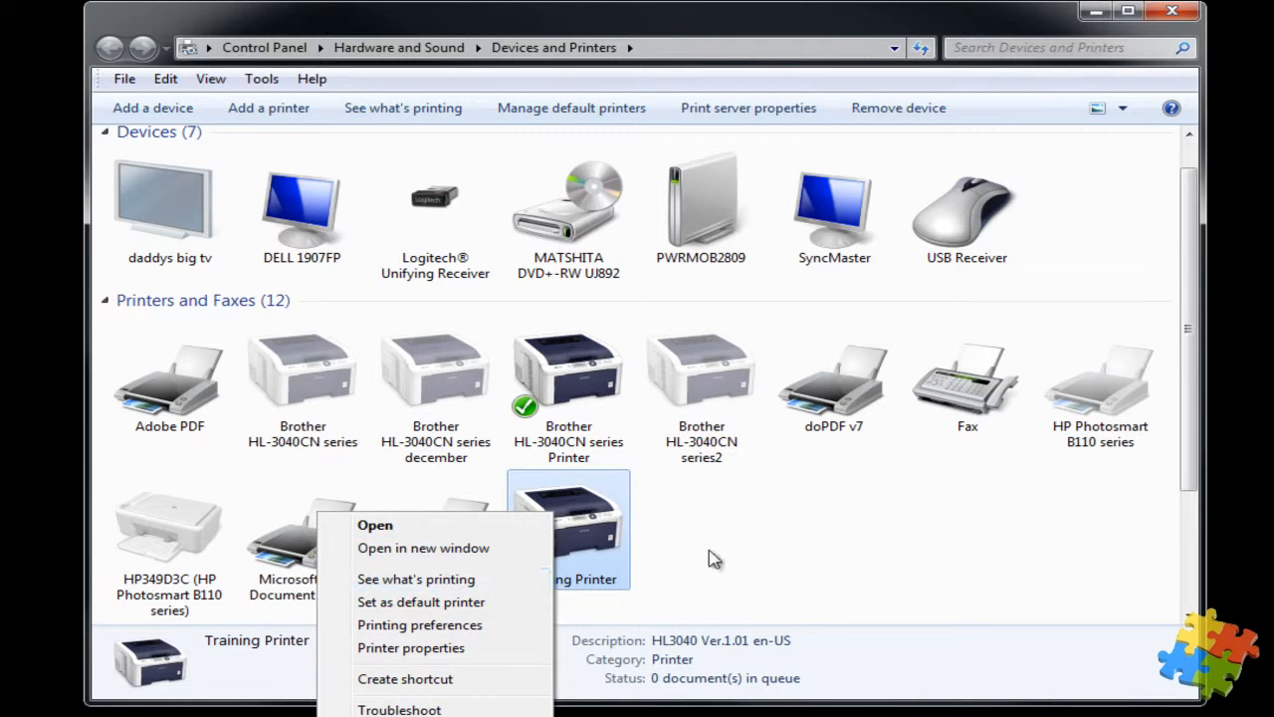
left_click(751, 554)
left_click(752, 554)
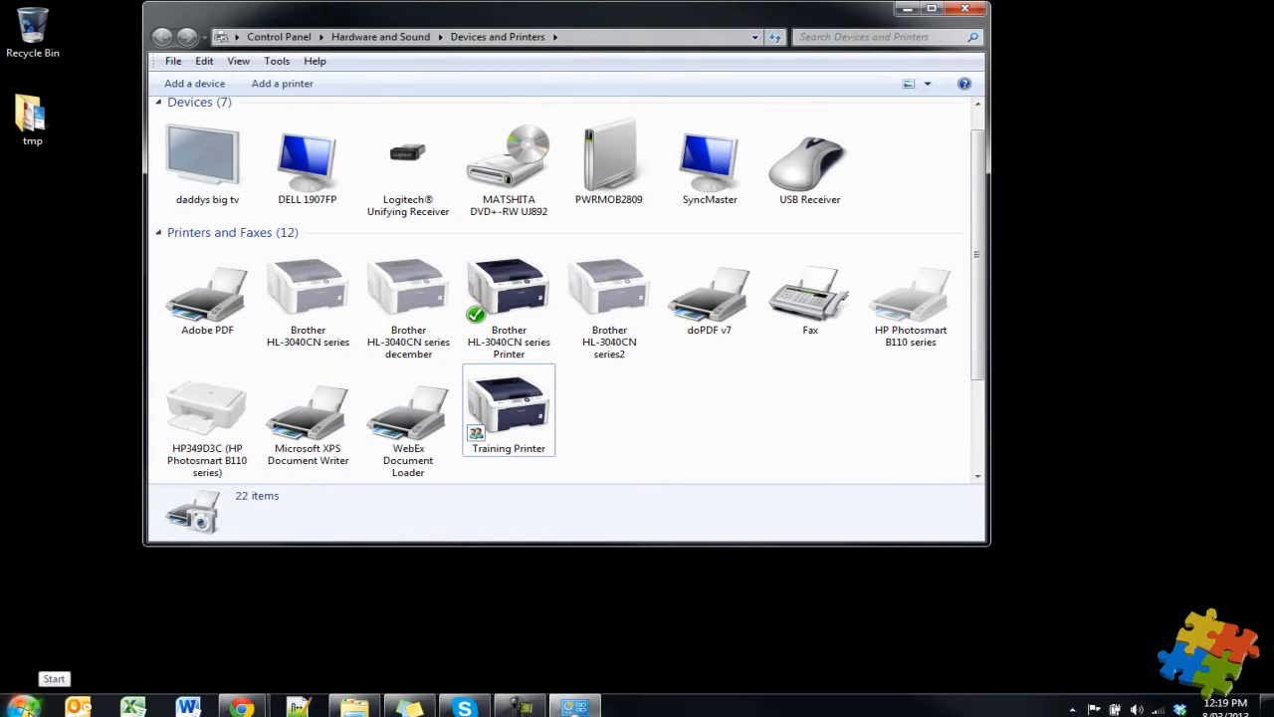
Run the printer troubleshooter from Control Panel's Find and fix problems section, then close it.
left_click(22, 707)
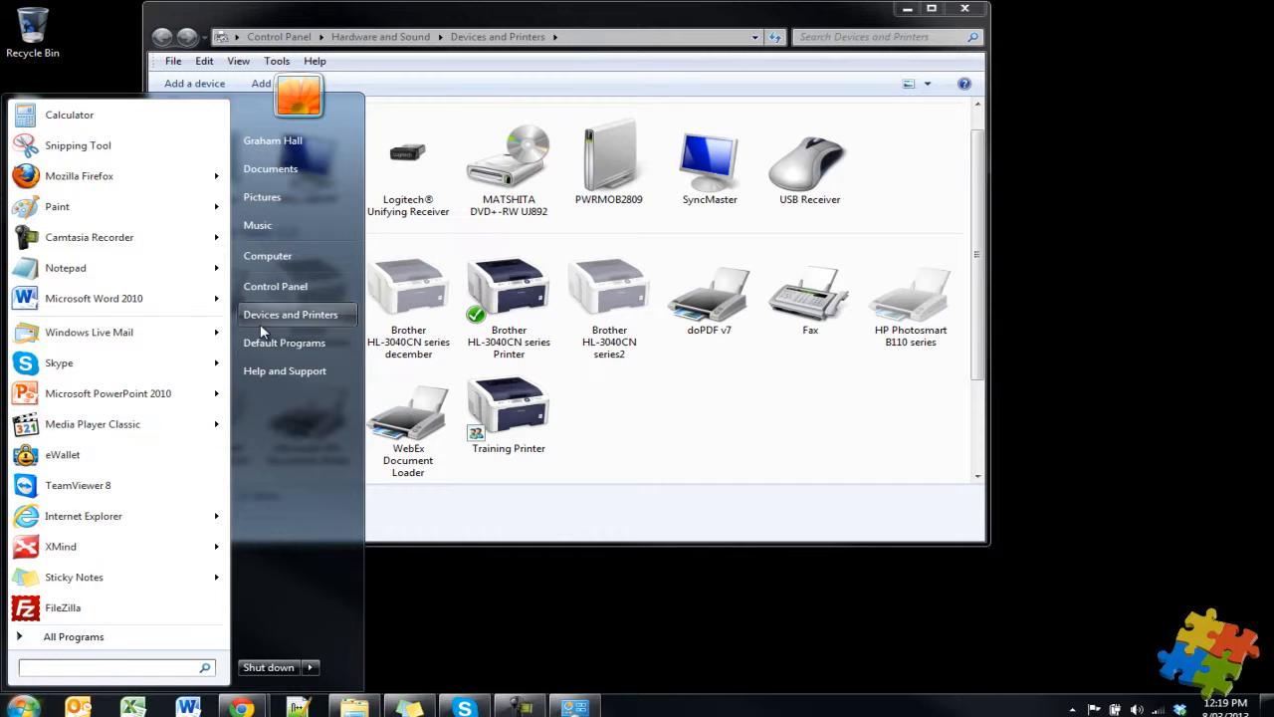
left_click(294, 288)
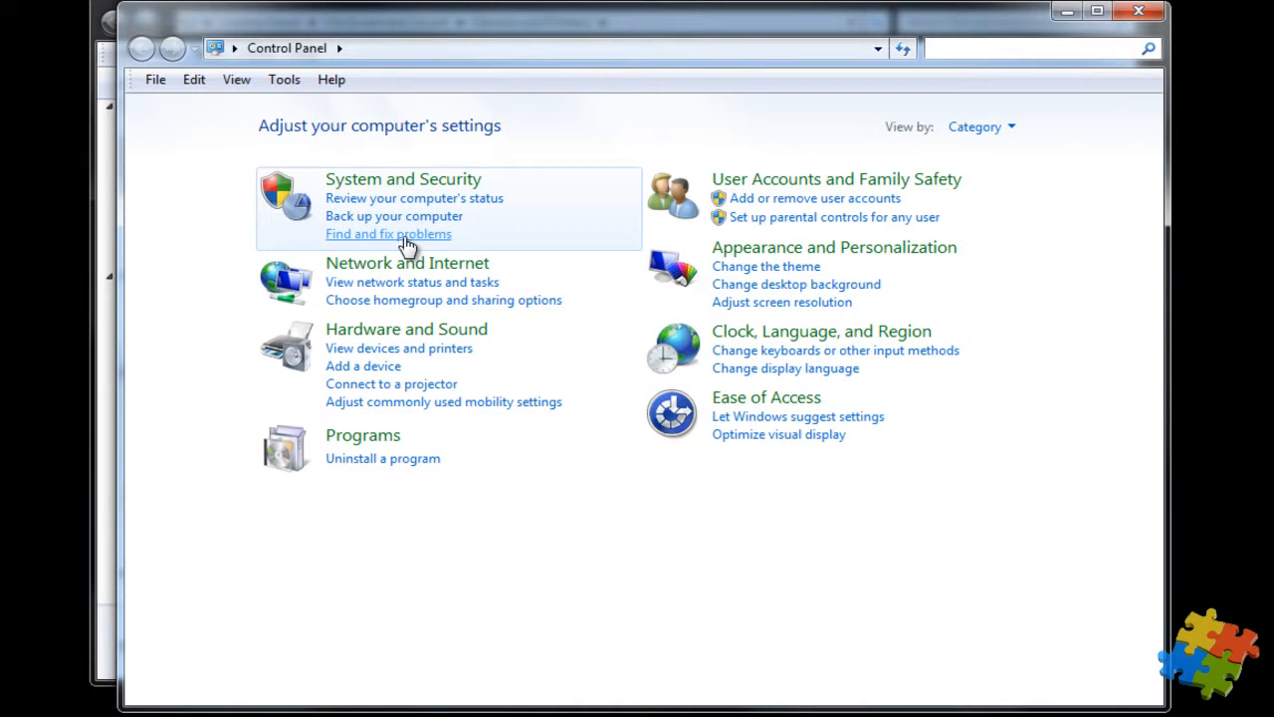
left_click(407, 237)
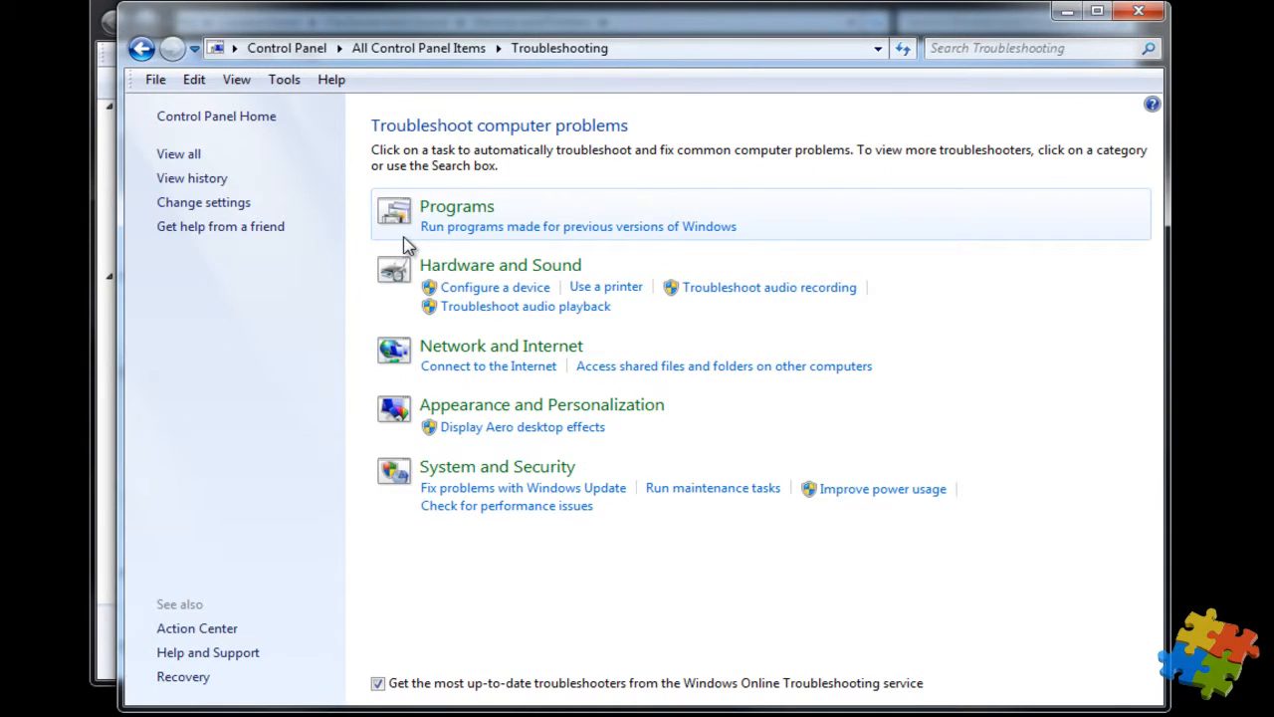
left_click(606, 287)
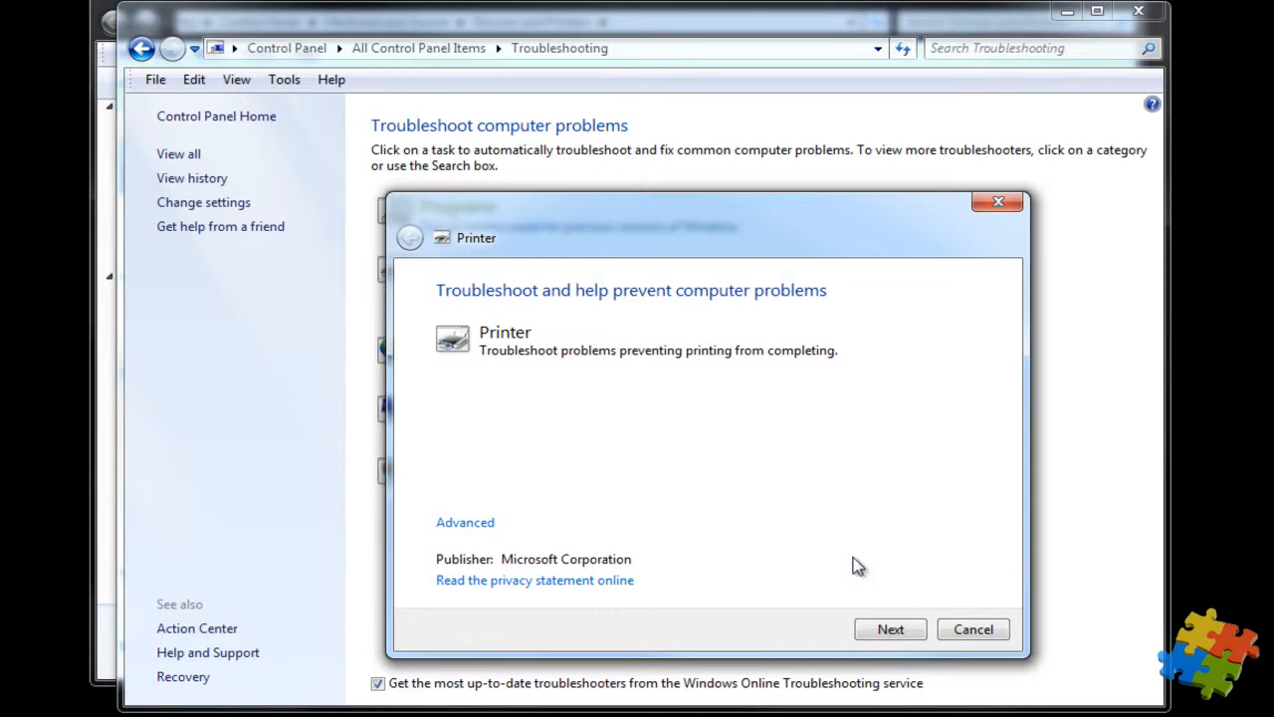
left_click(891, 632)
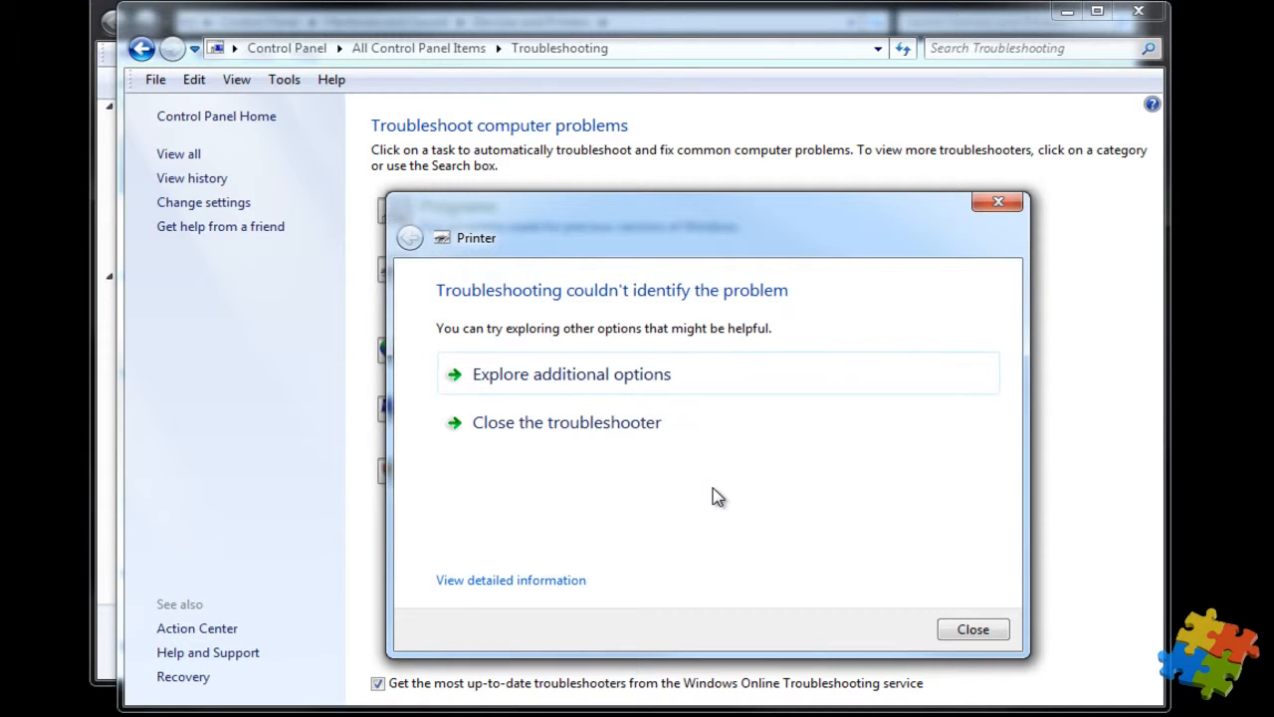
left_click(961, 633)
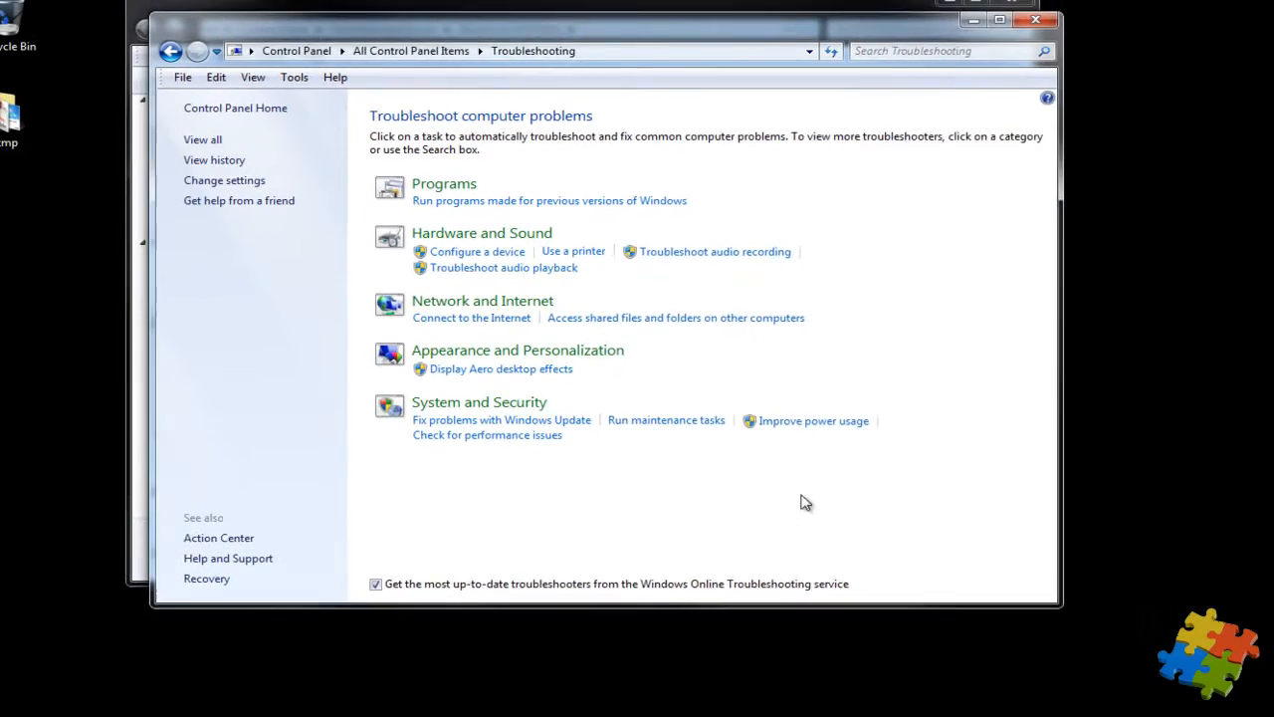